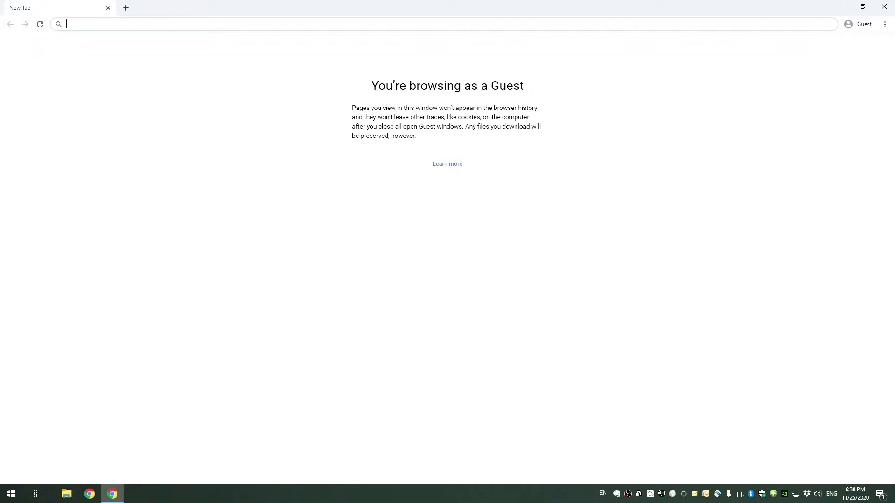
pyautogui.write('https://www.debian.org/releases/stretch/debian-installer/')
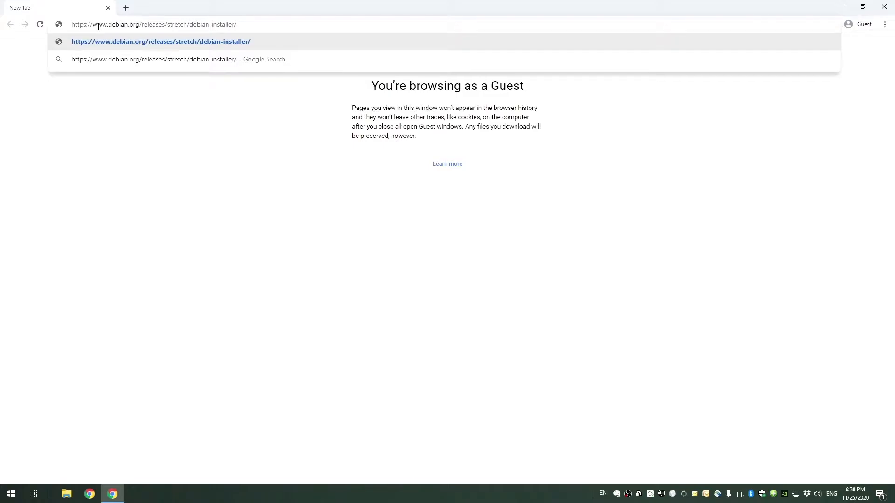
pyautogui.press('Return')
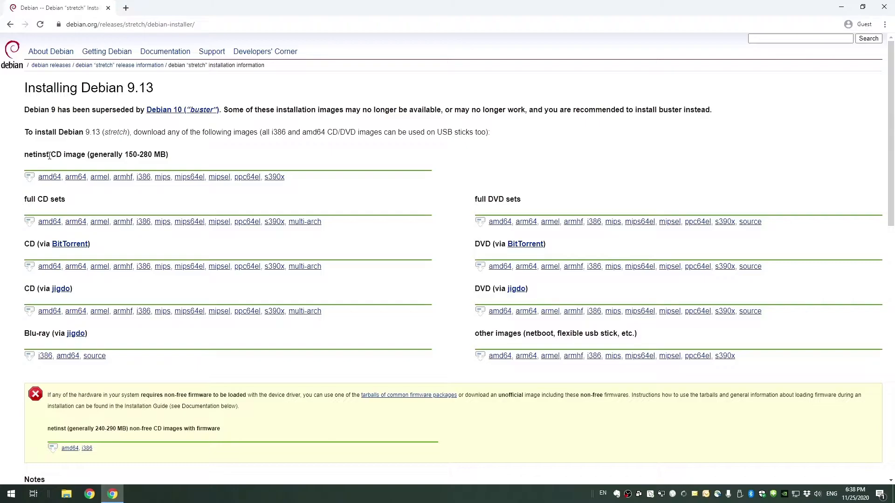
pyautogui.click(53, 181)
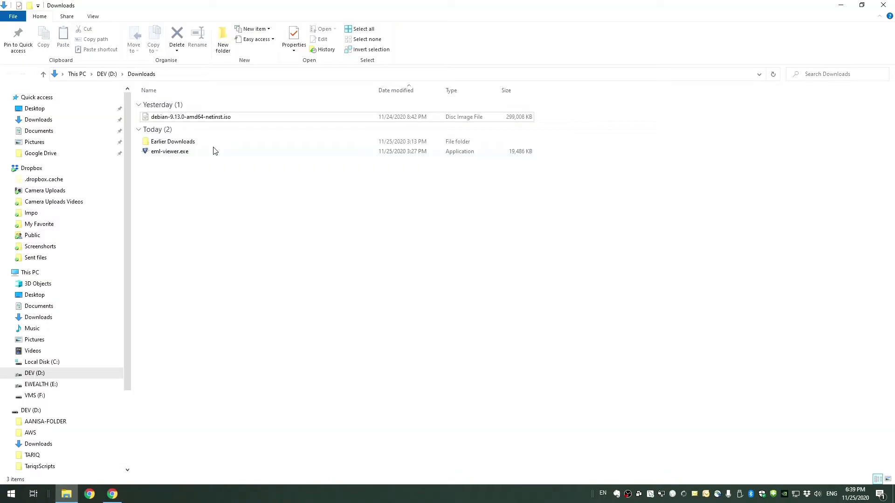
pyautogui.click(196, 117)
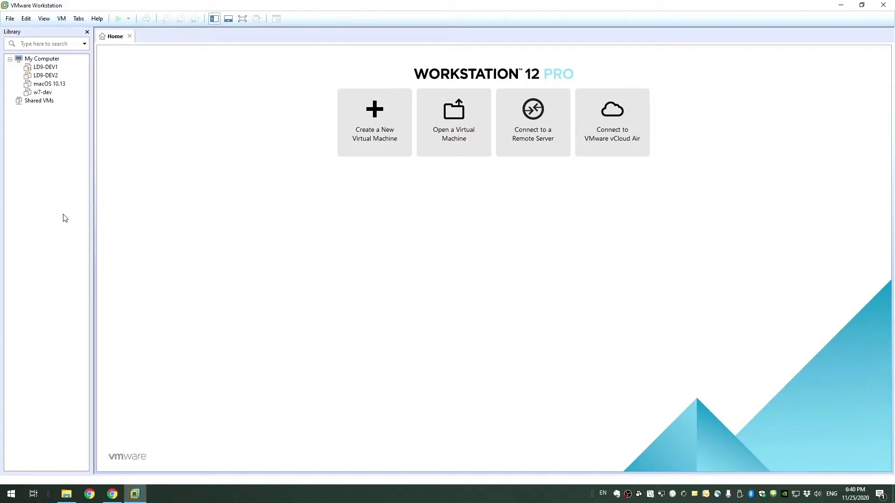
# Step: In VMware Workstation, create a Linux virtual machine of version Debian 8.x 64-bit named linux-deb9
pyautogui.click(377, 137)
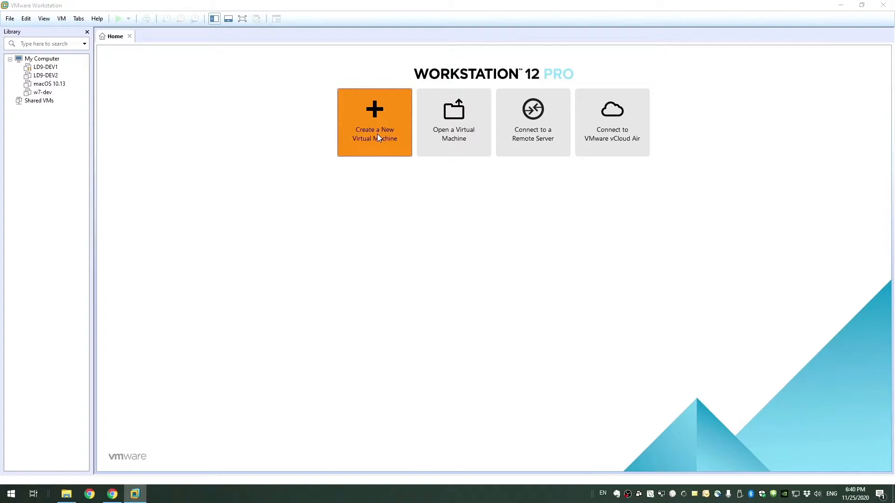
pyautogui.click(378, 136)
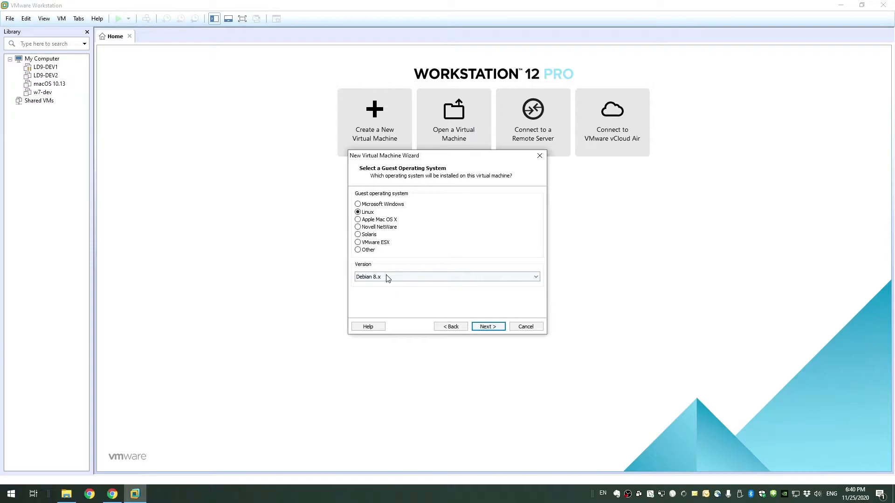
pyautogui.click(386, 277)
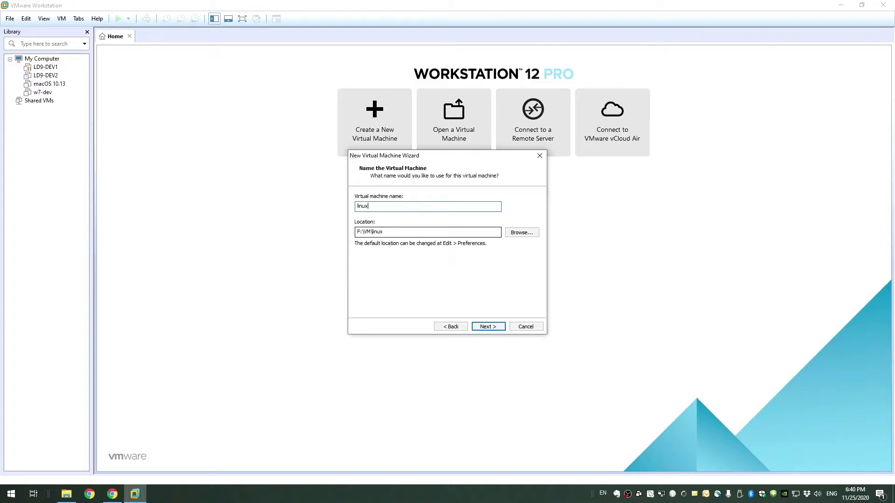
pyautogui.write('-deb9')
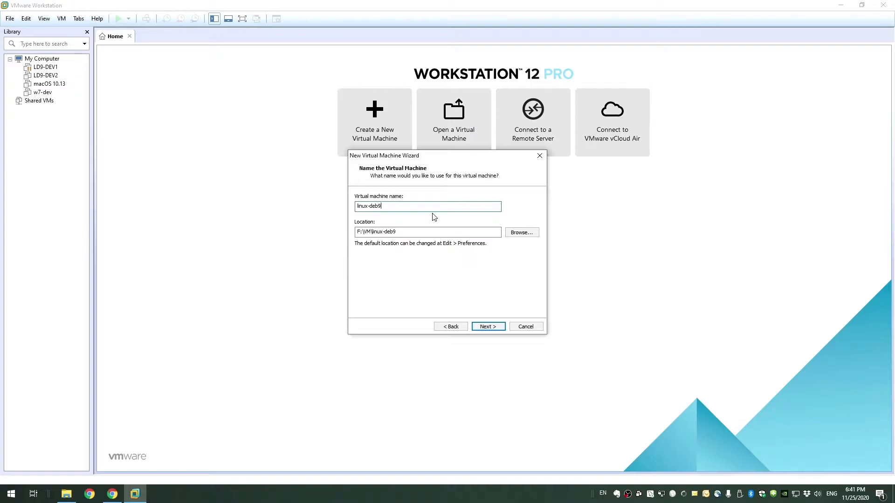
pyautogui.press('Return')
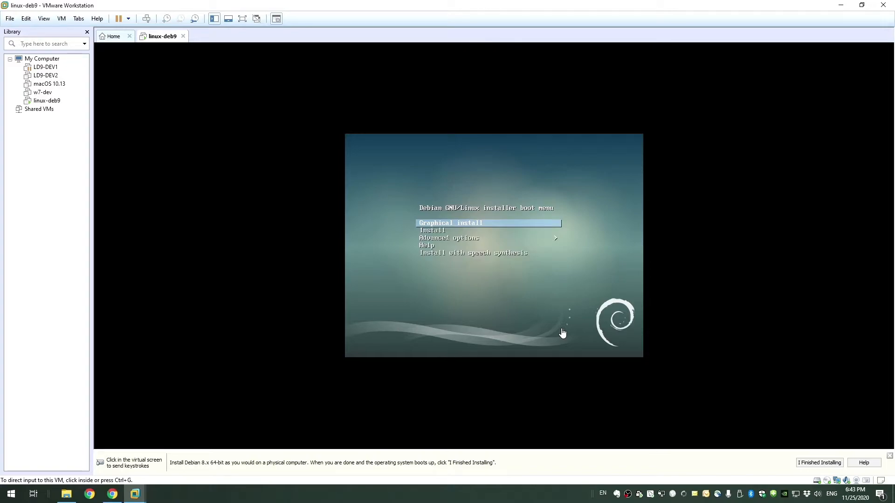
# Step: In the Debian installer, set the hostname to linux-deb9, leave the domain name blank, and set the new user's password
pyautogui.click(889, 457)
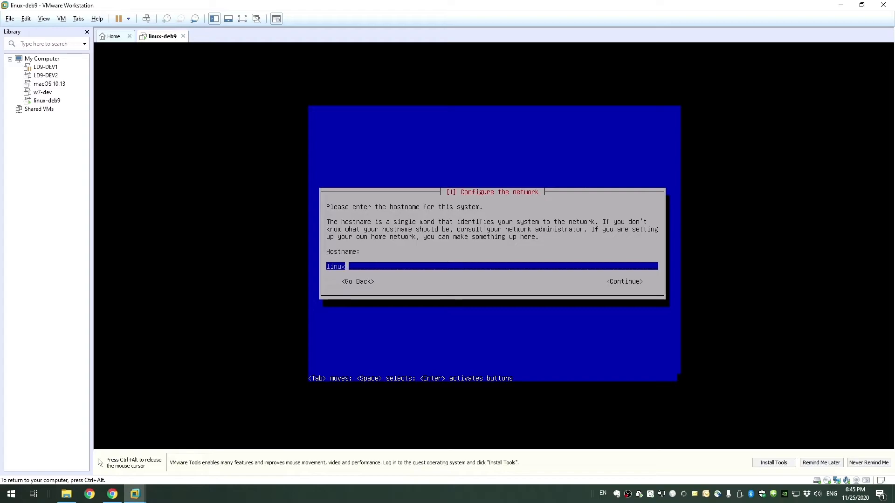
pyautogui.press('Return')
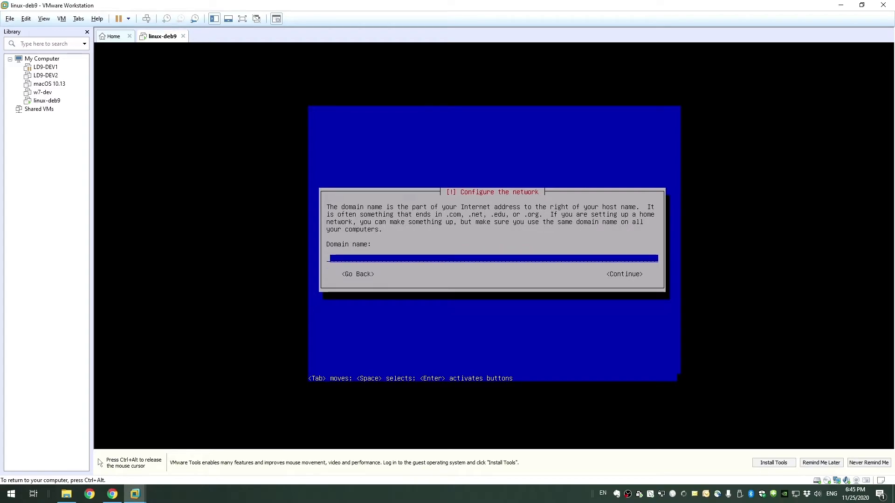
pyautogui.press('Return')
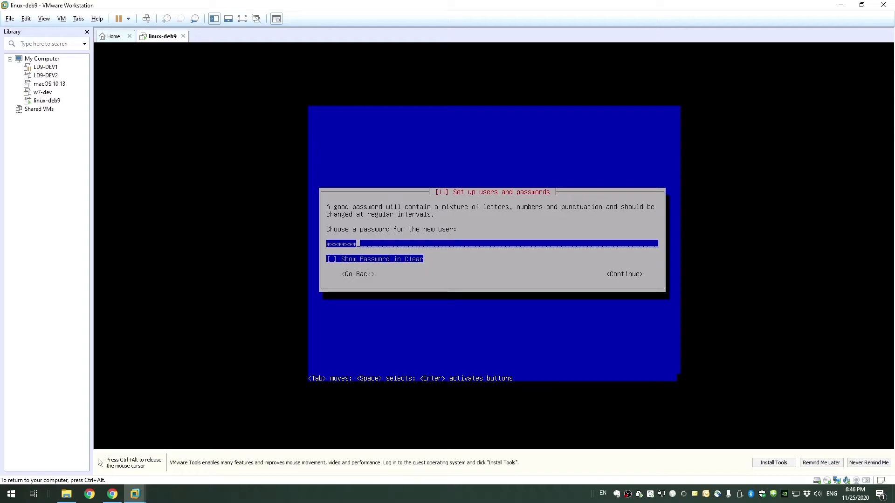
pyautogui.press('Return')
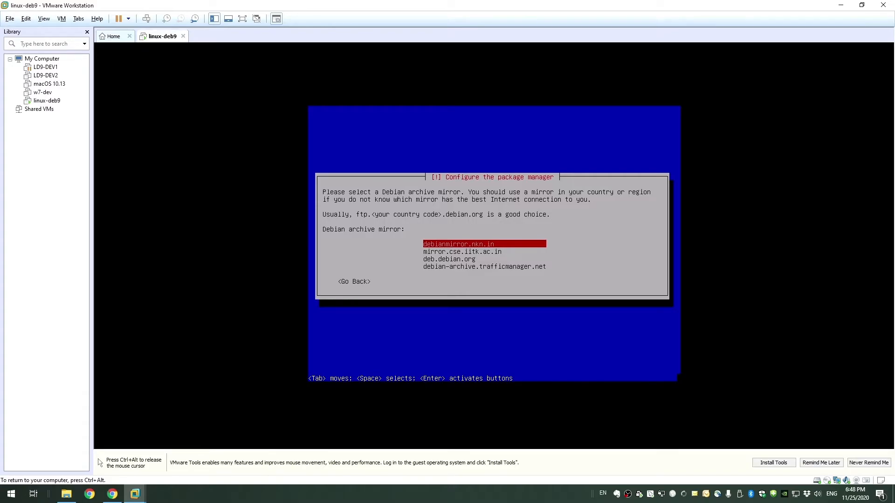
# Step: Choose debianmirror.nkn.in as the Debian archive mirror and leave the HTTP proxy blank
pyautogui.press('Return')
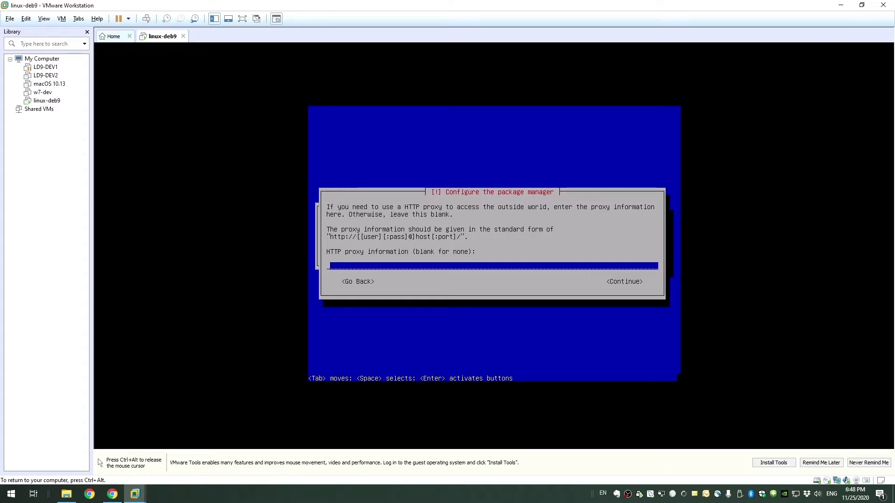
pyautogui.press('Return')
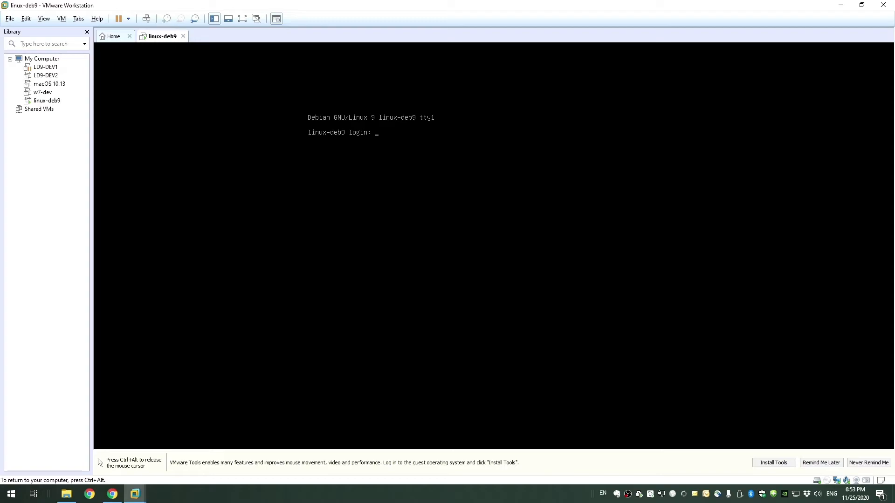
# Step: Log in to the linux-deb9 console with the account's user name and password
pyautogui.write('tariq')
pyautogui.press('Return')
pyautogui.press('Return')
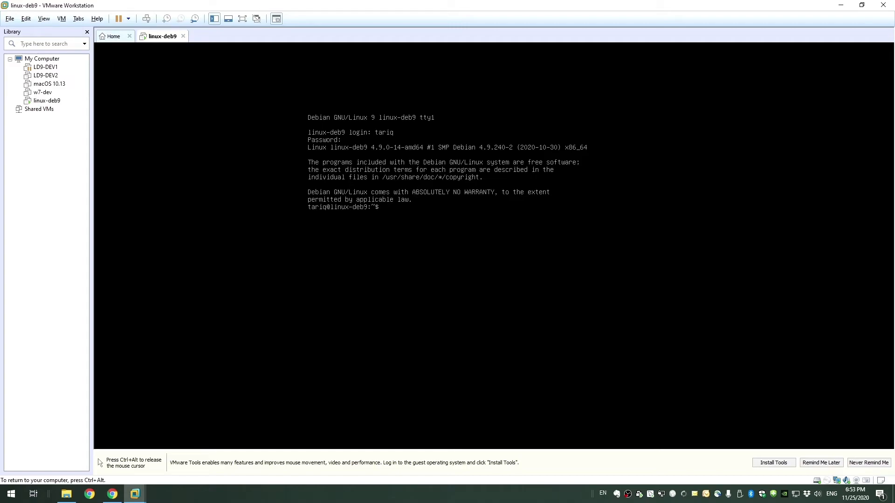
# Step: Try to update and upgrade the packages with apt-get update && apt-get upgrade, and clear the console
pyautogui.write('apt-get update && apt-get upgrade')
pyautogui.press('Return')
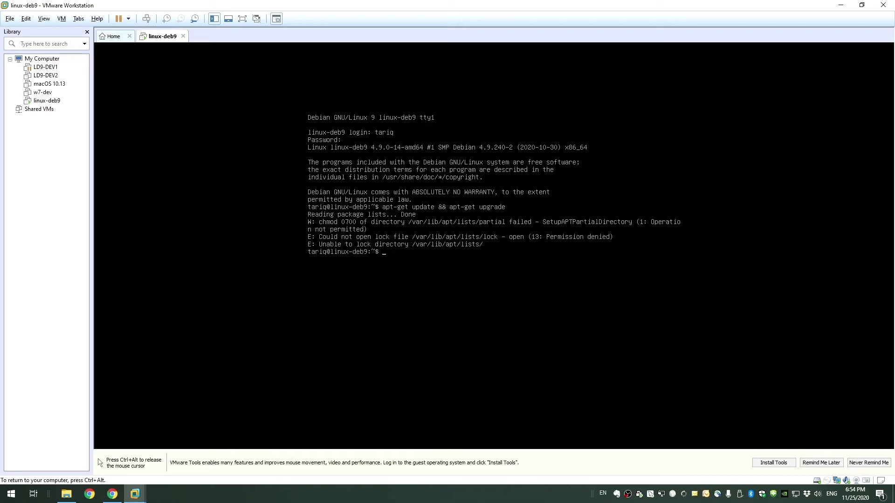
pyautogui.hotkey('ctrl', 'l')
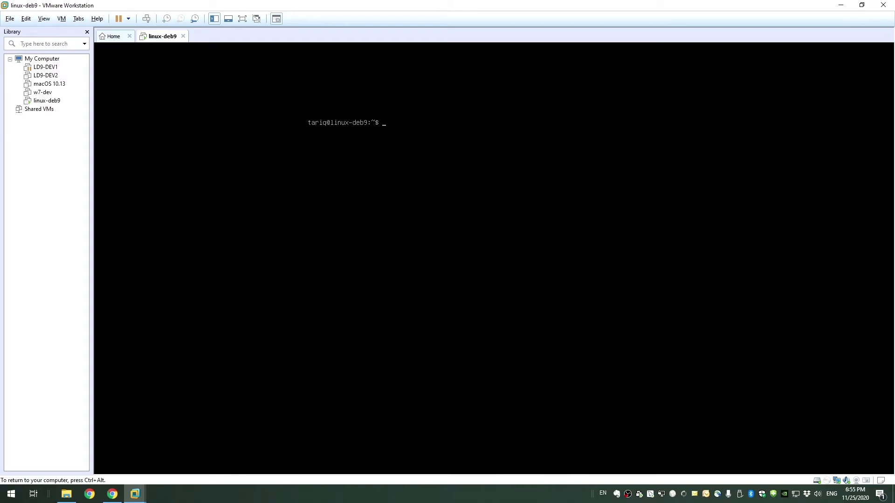
# Step: Look up the virtual machine's network addresses with the ip address command
pyautogui.write('ip address')
pyautogui.press('Return')
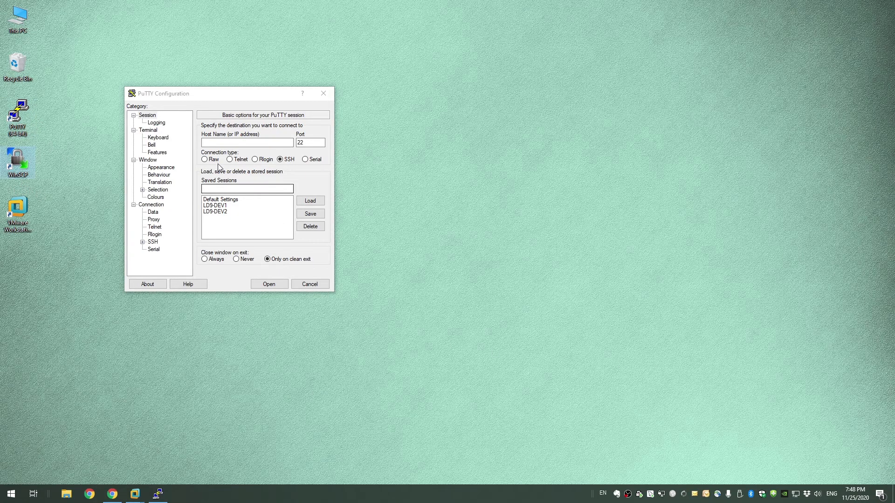
# Step: In PuTTY, open an SSH connection to 192.168.1.28 on port 22 and log in with the account's user name and password
pyautogui.click(220, 143)
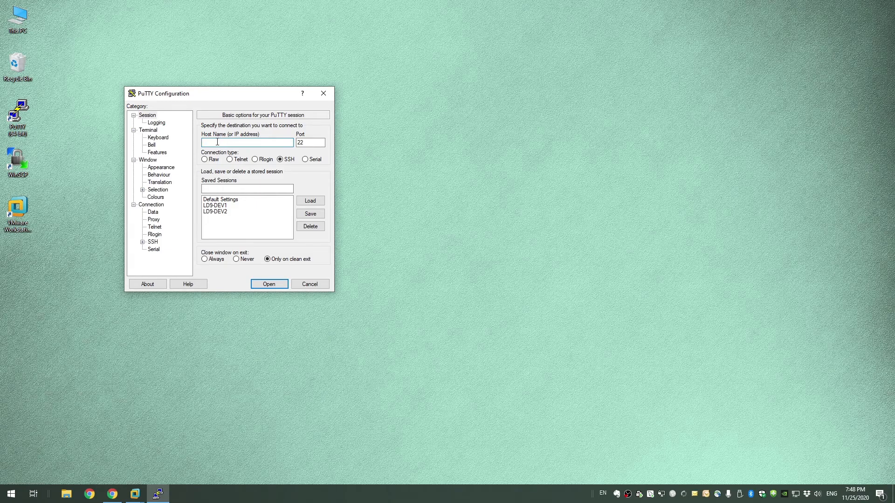
pyautogui.write('192.168.1.28')
pyautogui.click(266, 286)
pyautogui.write('tari')
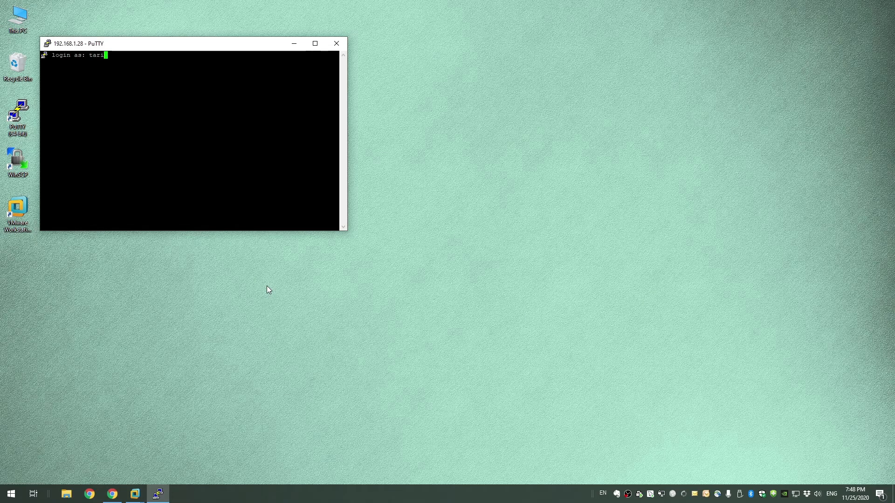
pyautogui.write('q')
pyautogui.press('Return')
pyautogui.press('Return')
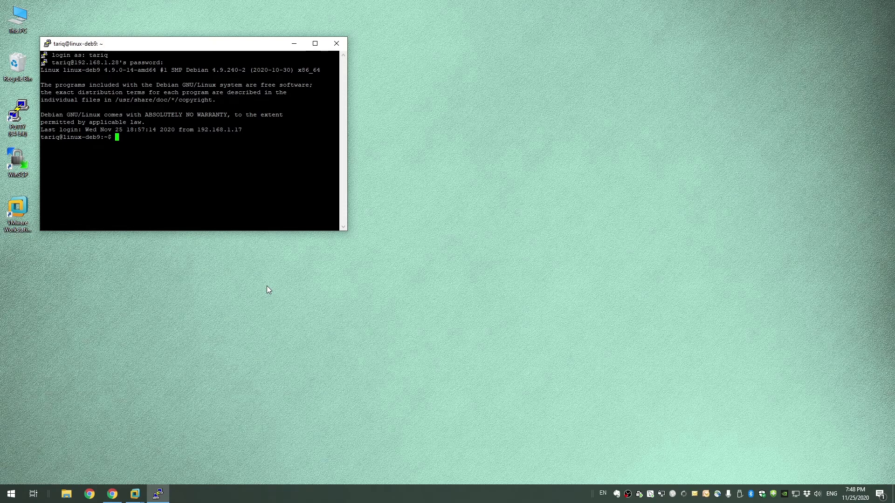
# Step: In WinSCP, connect to 192.168.1.28 over SFTP on port 22 with the account's user name and password
pyautogui.doubleClick(21, 163)
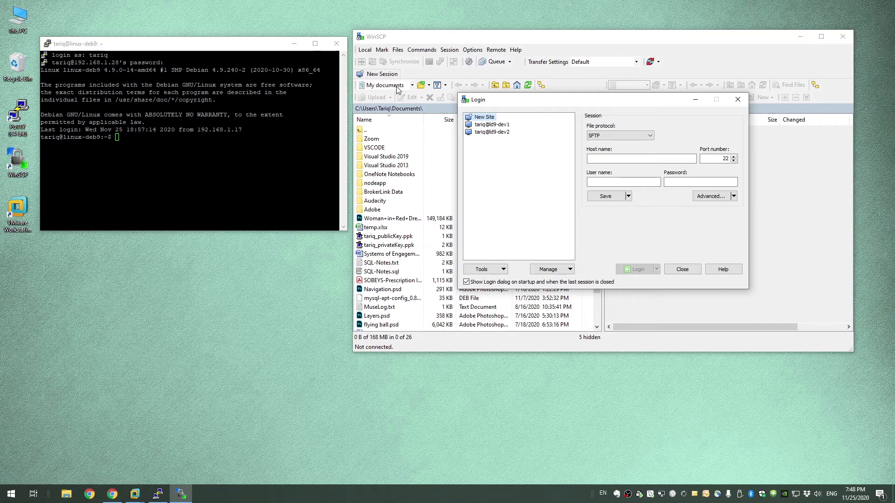
pyautogui.click(618, 159)
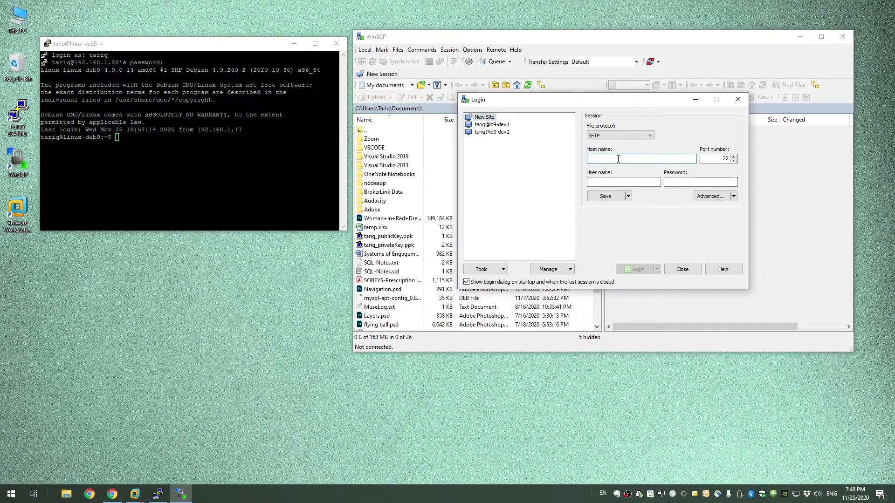
pyautogui.write('192.168.')
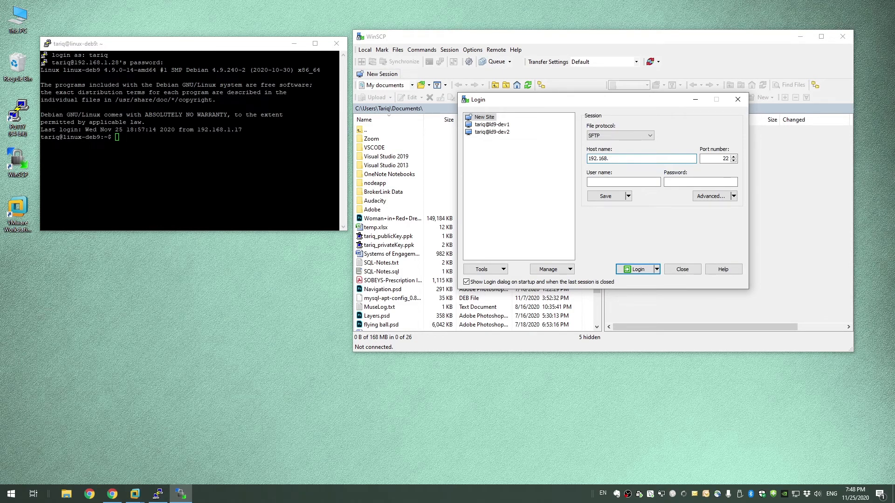
pyautogui.write('1.28')
pyautogui.click(612, 183)
pyautogui.write('tariq')
pyautogui.press('Return')
pyautogui.write('••')
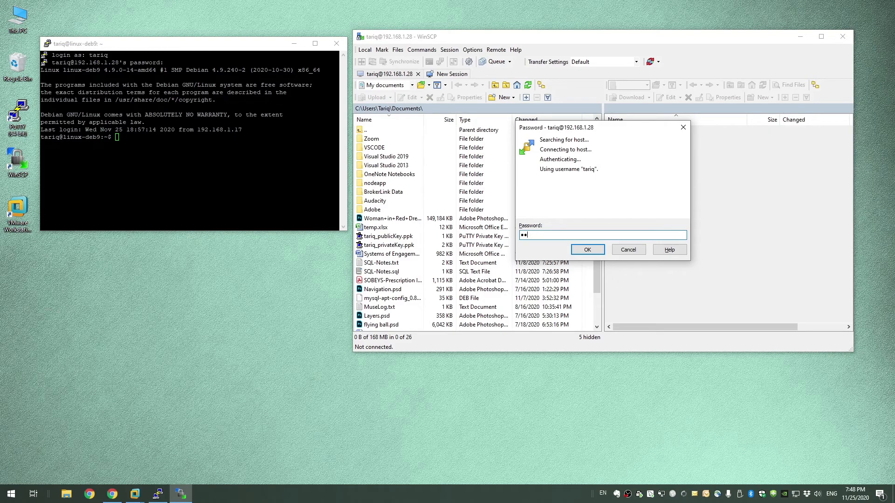
pyautogui.press('Return')
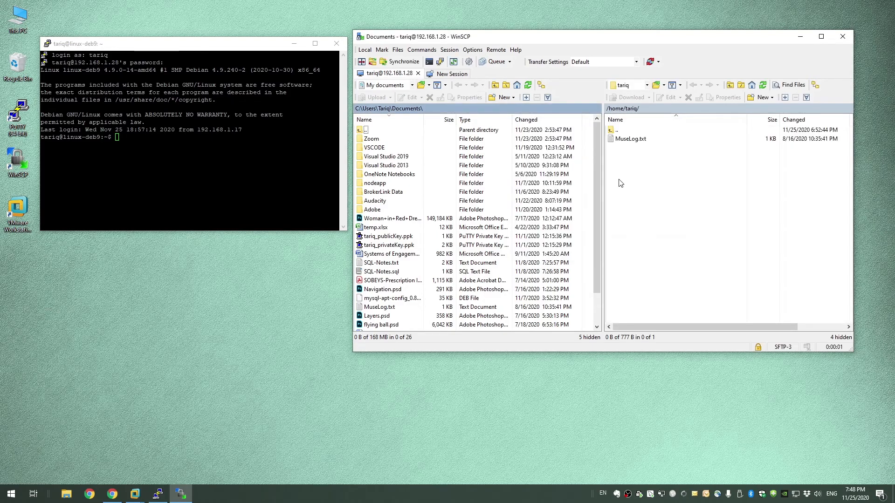
# Step: Check MuseLog.txt in the local and remote WinSCP file lists, and list the remote home directory in PuTTY with ls
pyautogui.click(641, 134)
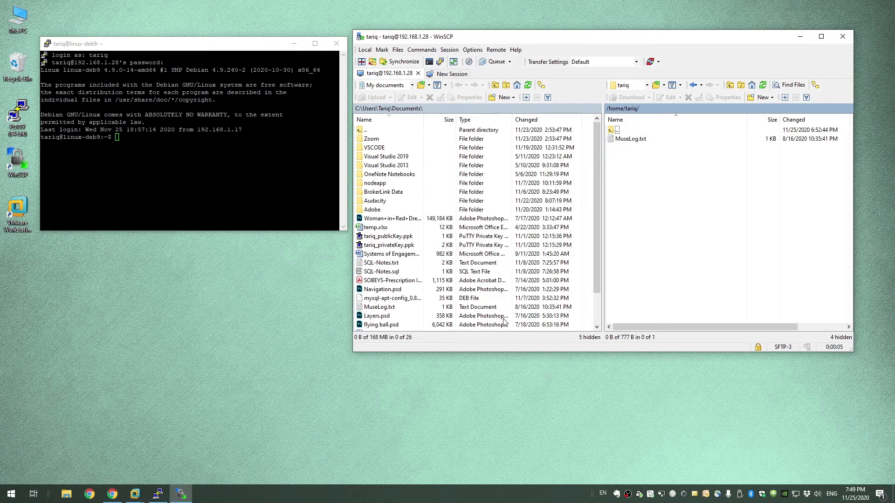
pyautogui.click(380, 307)
pyautogui.scroll(-2, 385, 312)
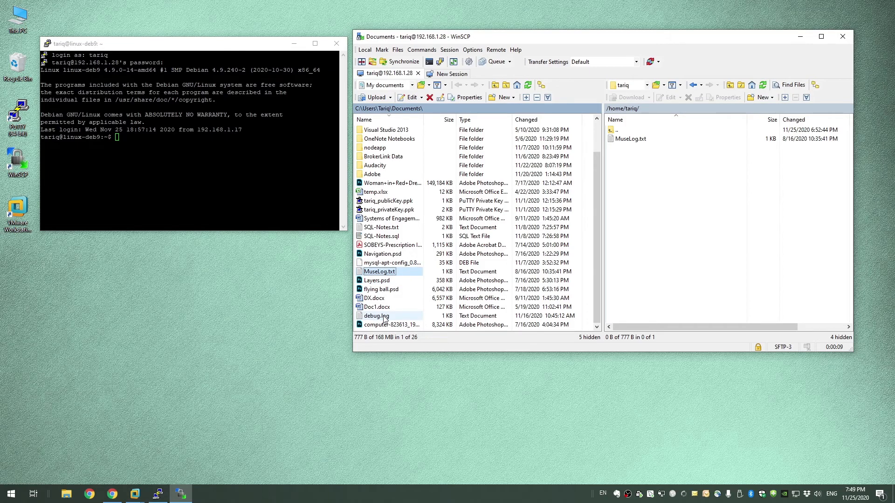
pyautogui.write('ls')
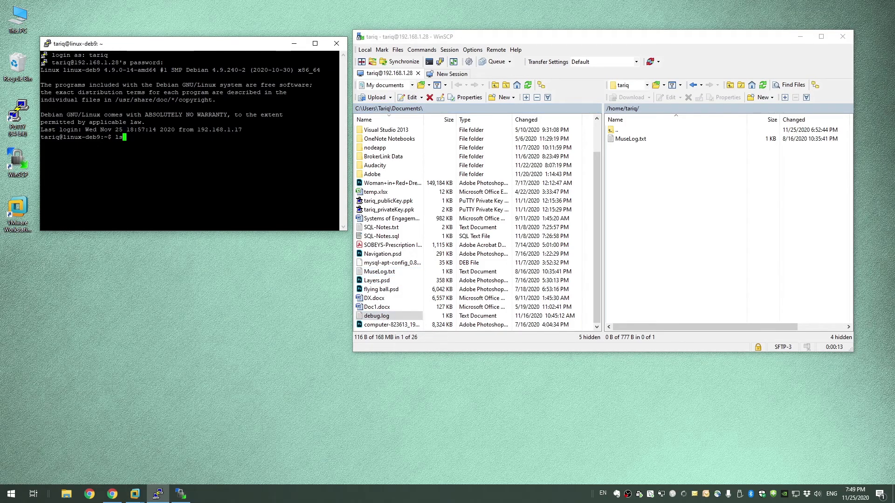
pyautogui.press('Return')
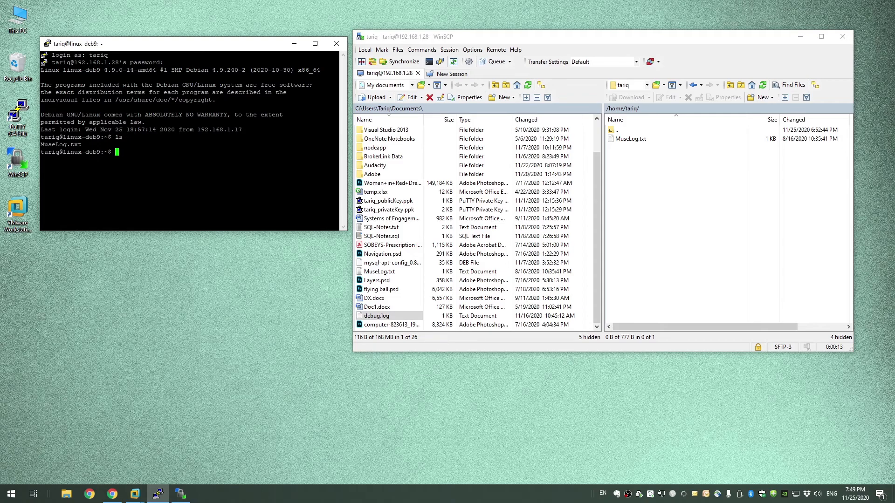
# Step: Delete MuseLog.txt from the remote home directory in WinSCP and list the directory in PuTTY with ls
pyautogui.rightClick(636, 138)
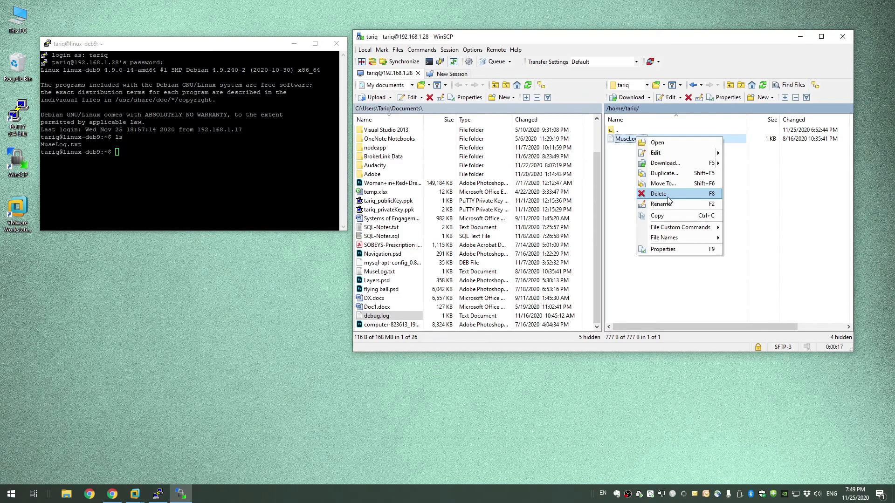
pyautogui.click(667, 197)
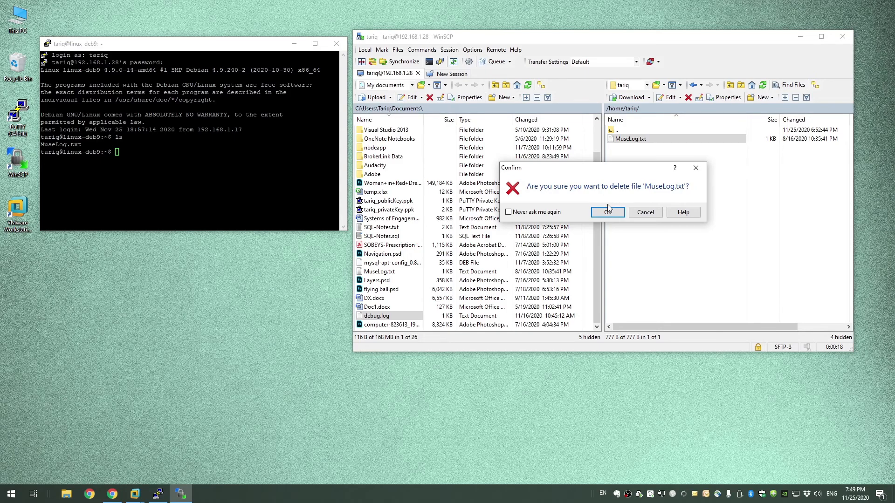
pyautogui.click(607, 212)
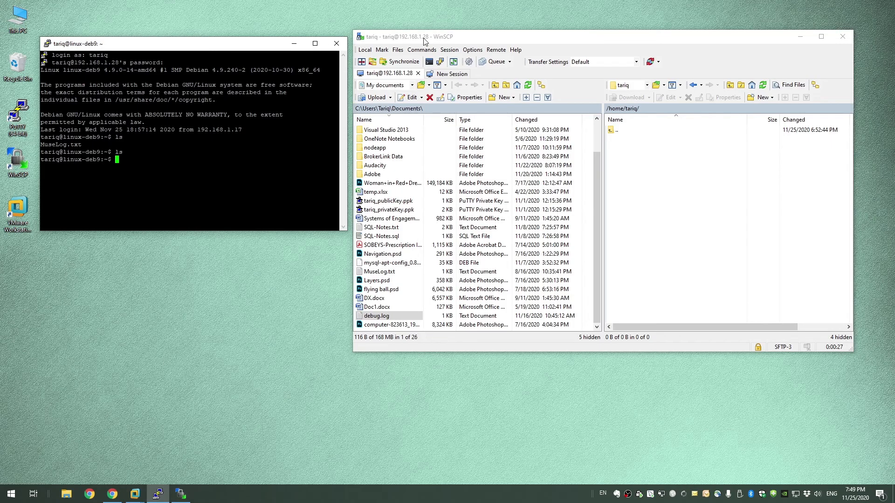
pyautogui.click(424, 40)
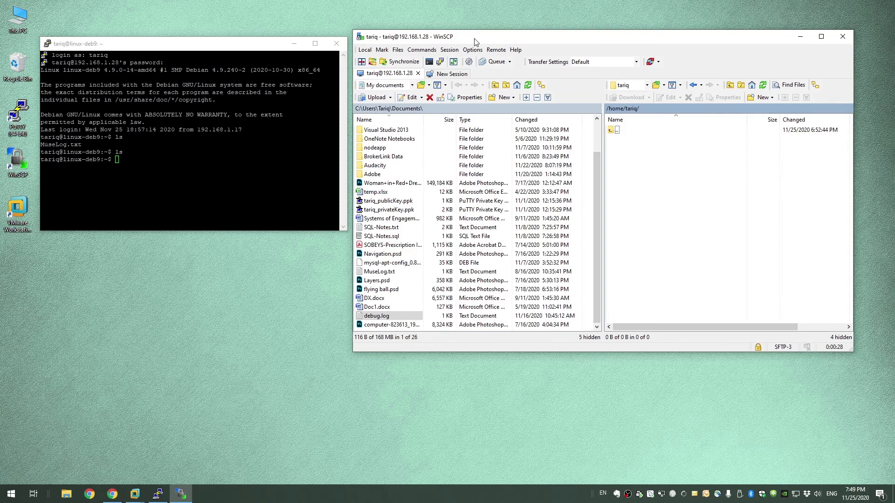
pyautogui.click(196, 44)
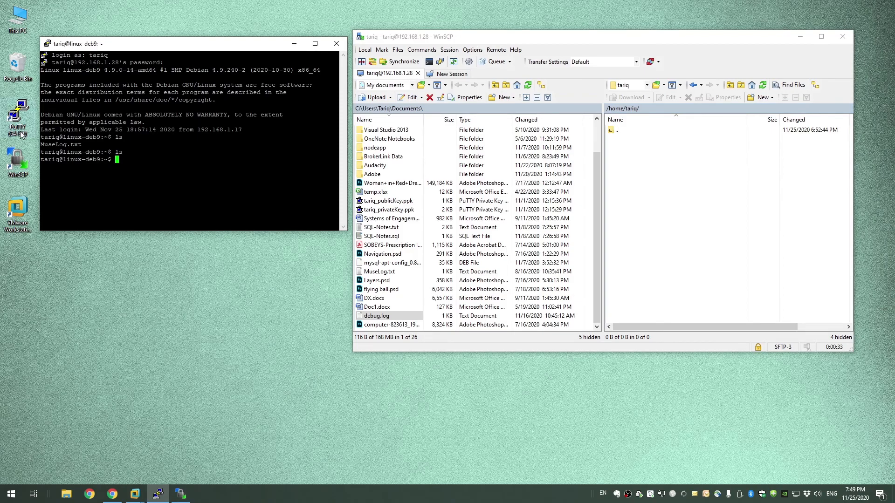